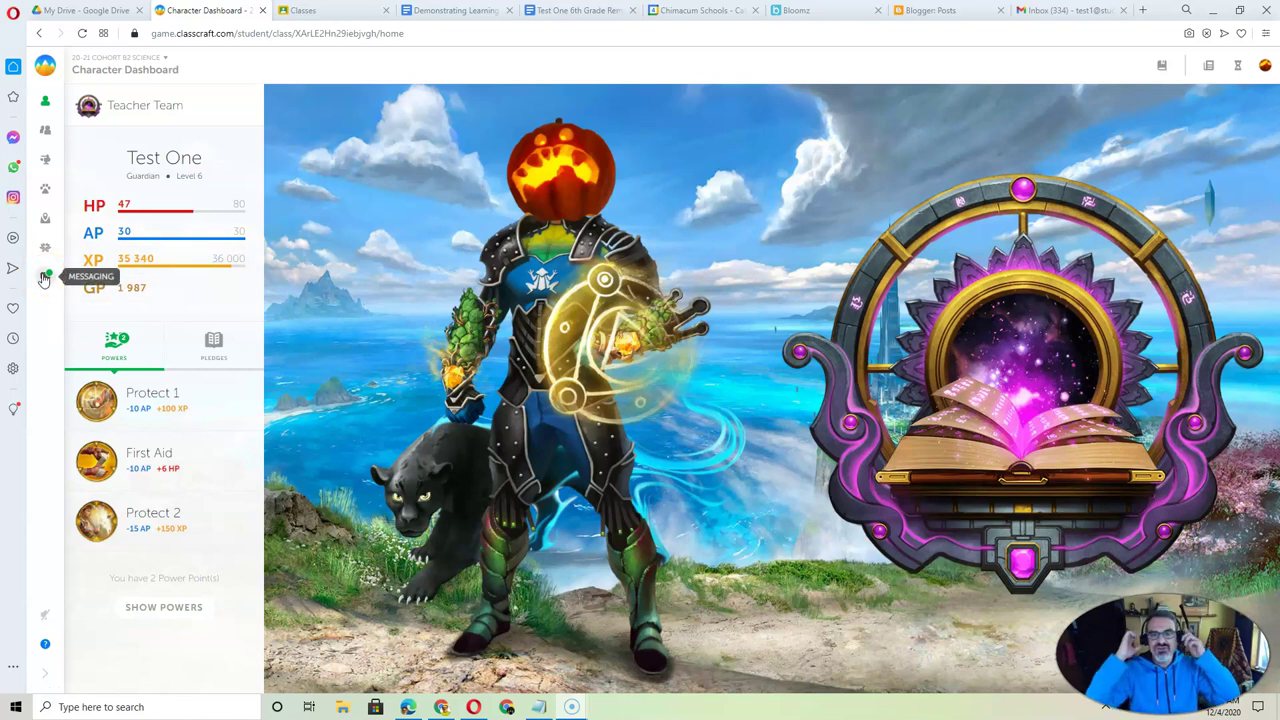
Show the Class announcement thread at Friday Dec 4's attendance post with its form link.
{"action": "left_click", "coordinate": [43, 279]}
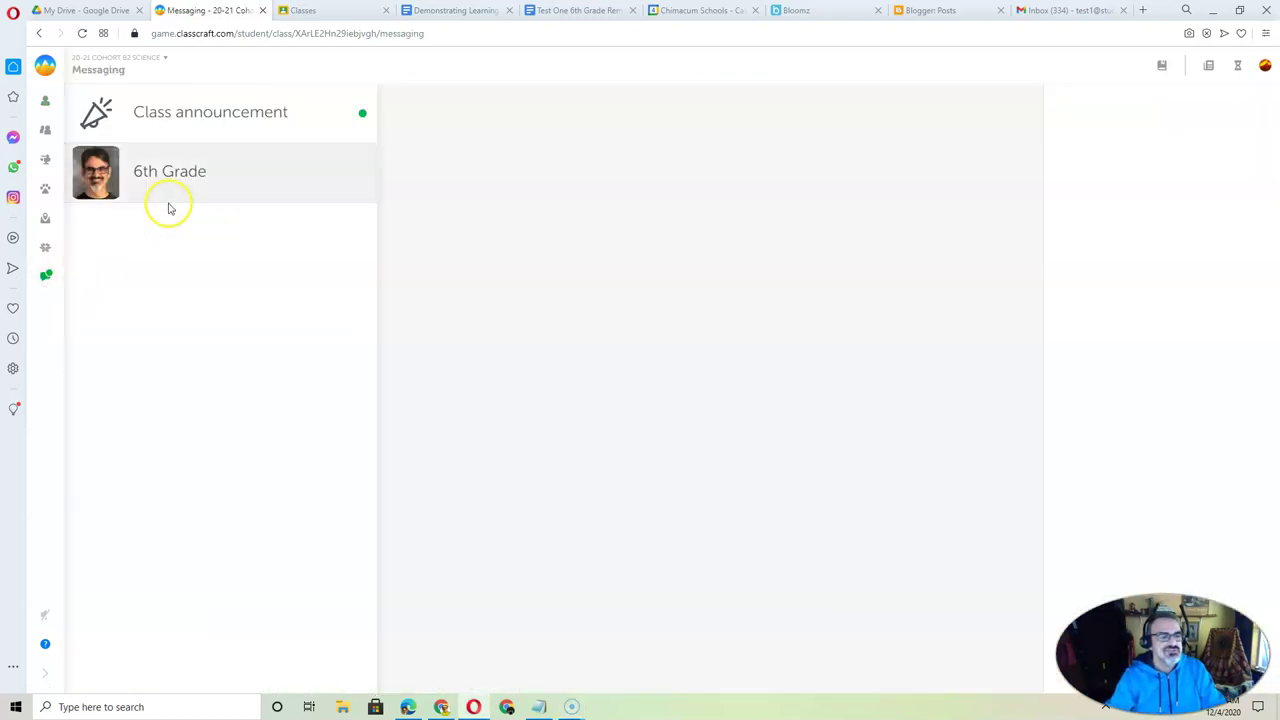
{"action": "left_click", "coordinate": [243, 125]}
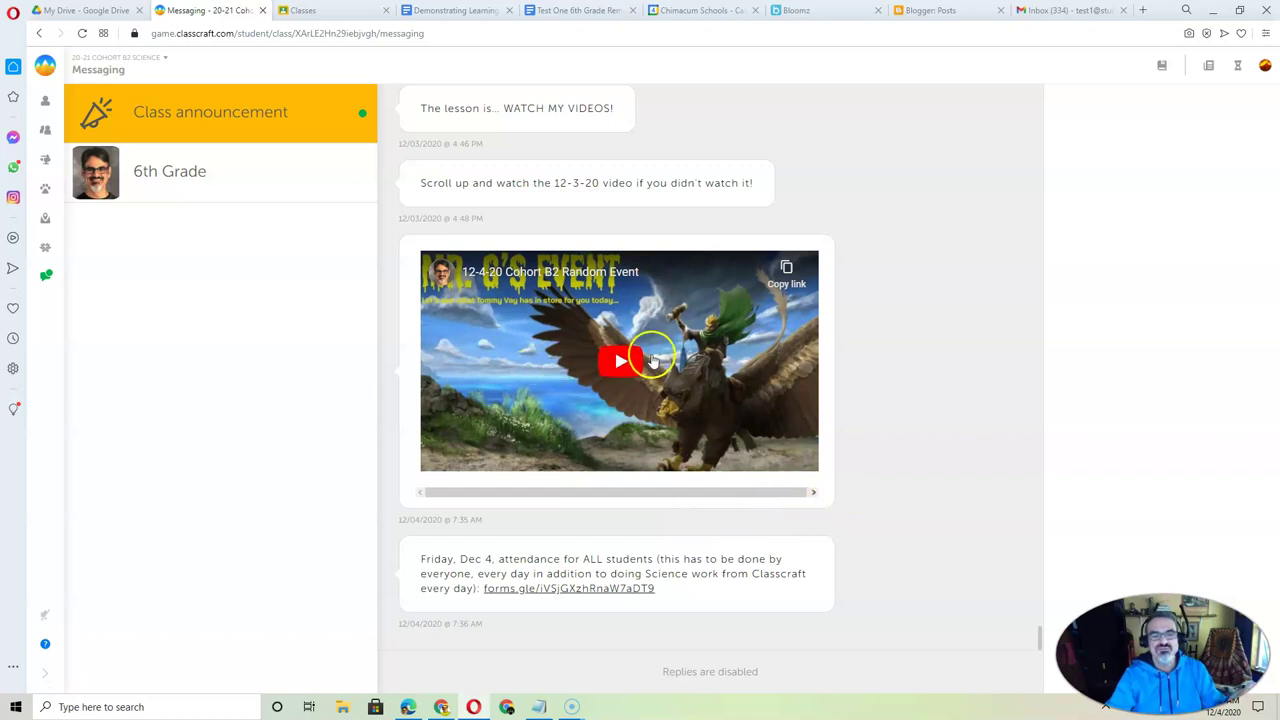
{"action": "scroll", "coordinate": [903, 385], "scroll_direction": "up", "scroll_amount": 5}
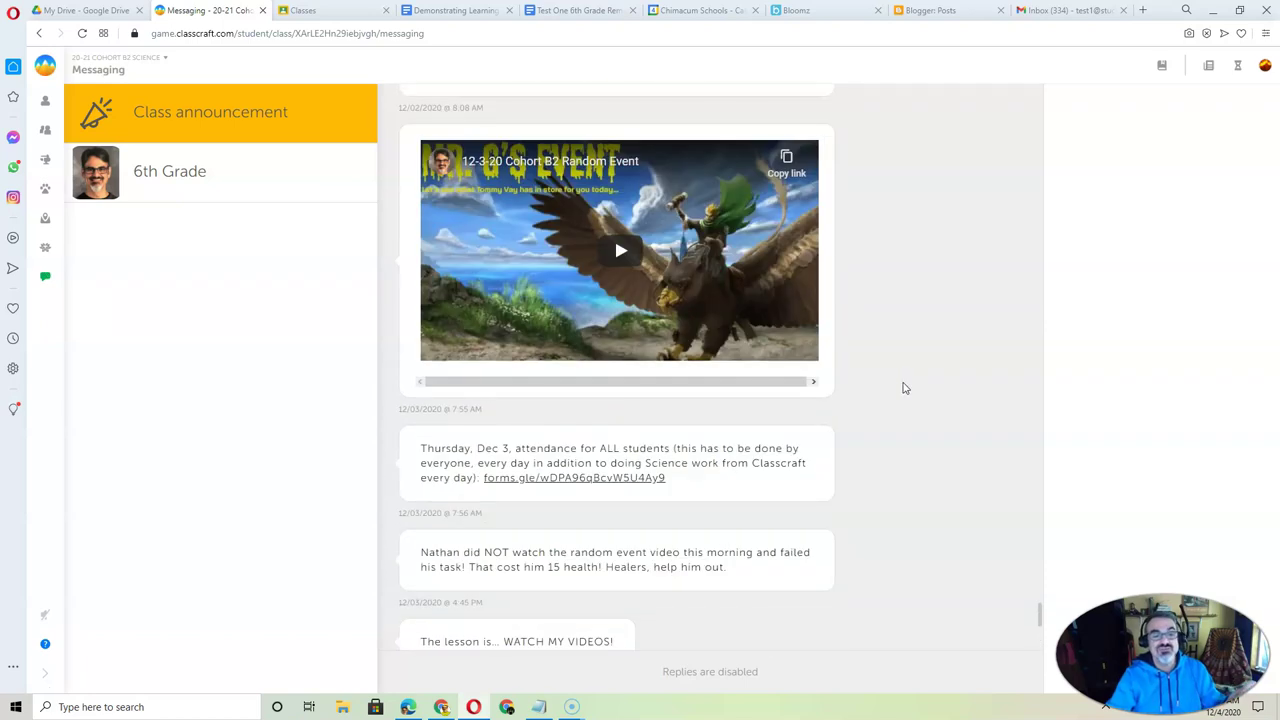
{"action": "scroll", "coordinate": [903, 387], "scroll_direction": "up", "scroll_amount": 3}
{"action": "scroll", "coordinate": [903, 387], "scroll_direction": "down", "scroll_amount": 8}
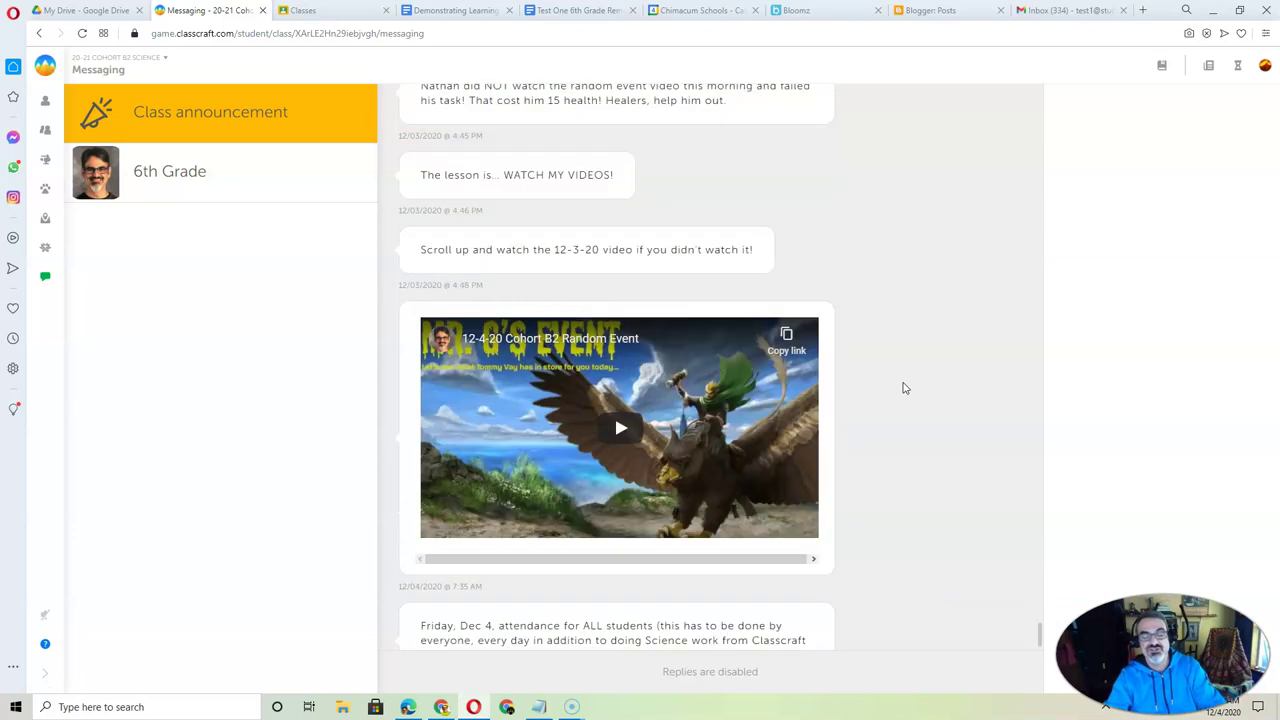
{"action": "scroll", "coordinate": [903, 387], "scroll_direction": "down", "scroll_amount": 1}
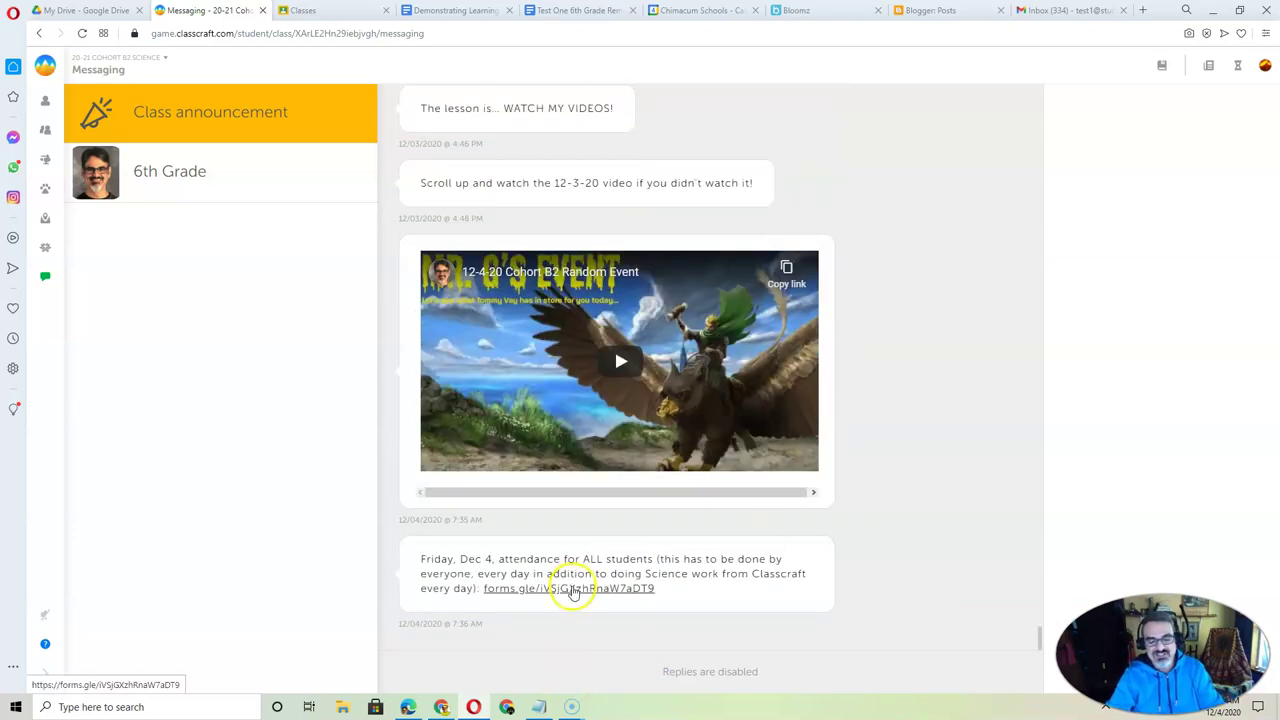
Review the Attendance Check In form's questions, then return to the Classcraft Messaging tab.
{"action": "left_click", "coordinate": [573, 591]}
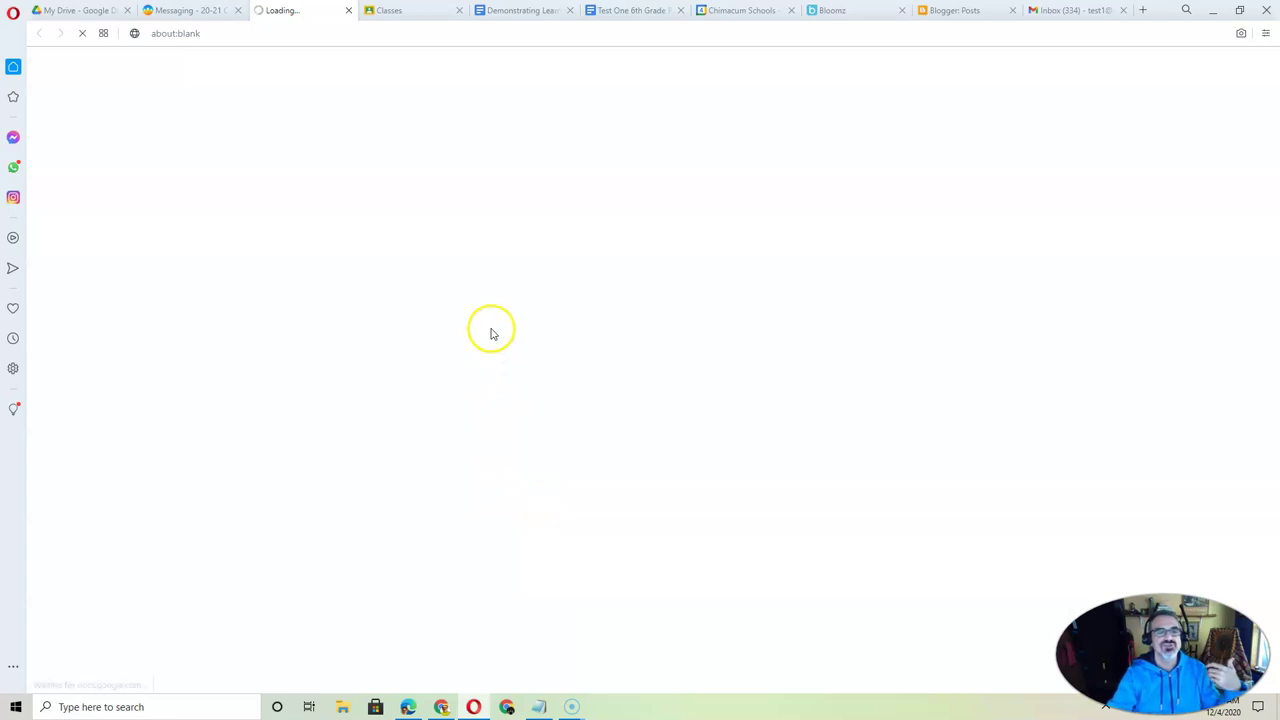
{"action": "scroll", "coordinate": [805, 378], "scroll_direction": "down", "scroll_amount": 1}
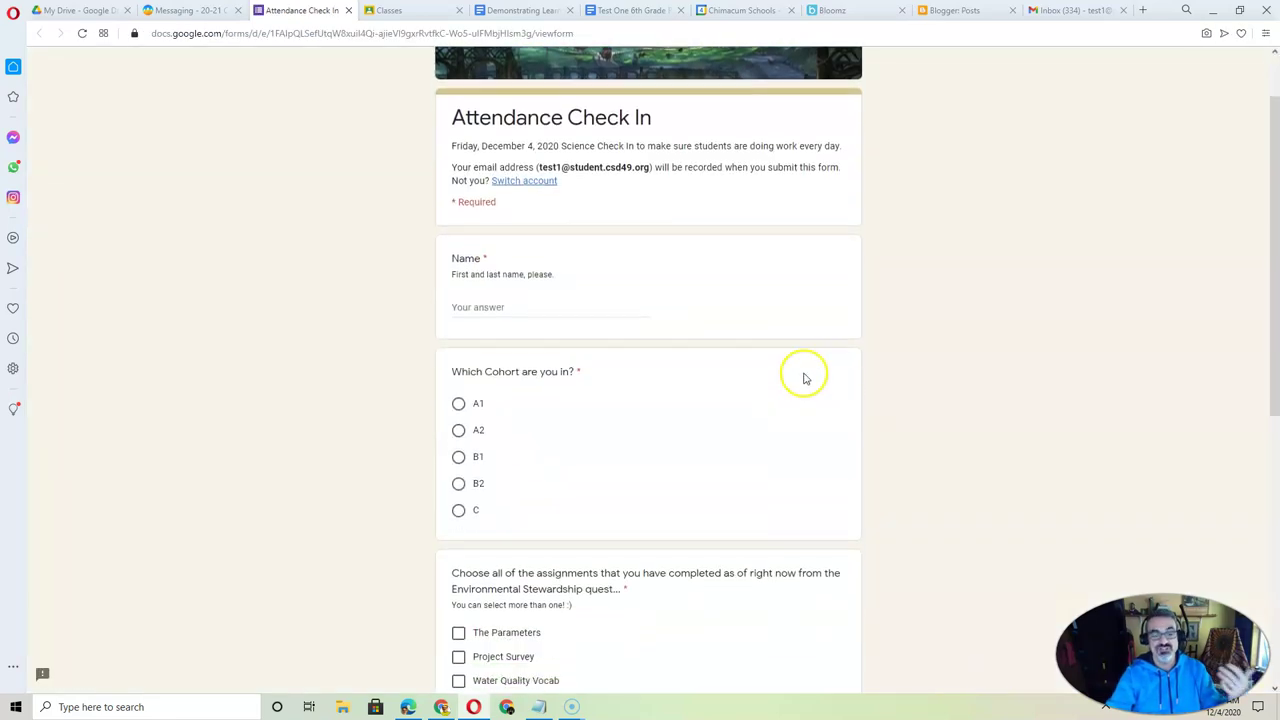
{"action": "scroll", "coordinate": [805, 378], "scroll_direction": "down", "scroll_amount": 3}
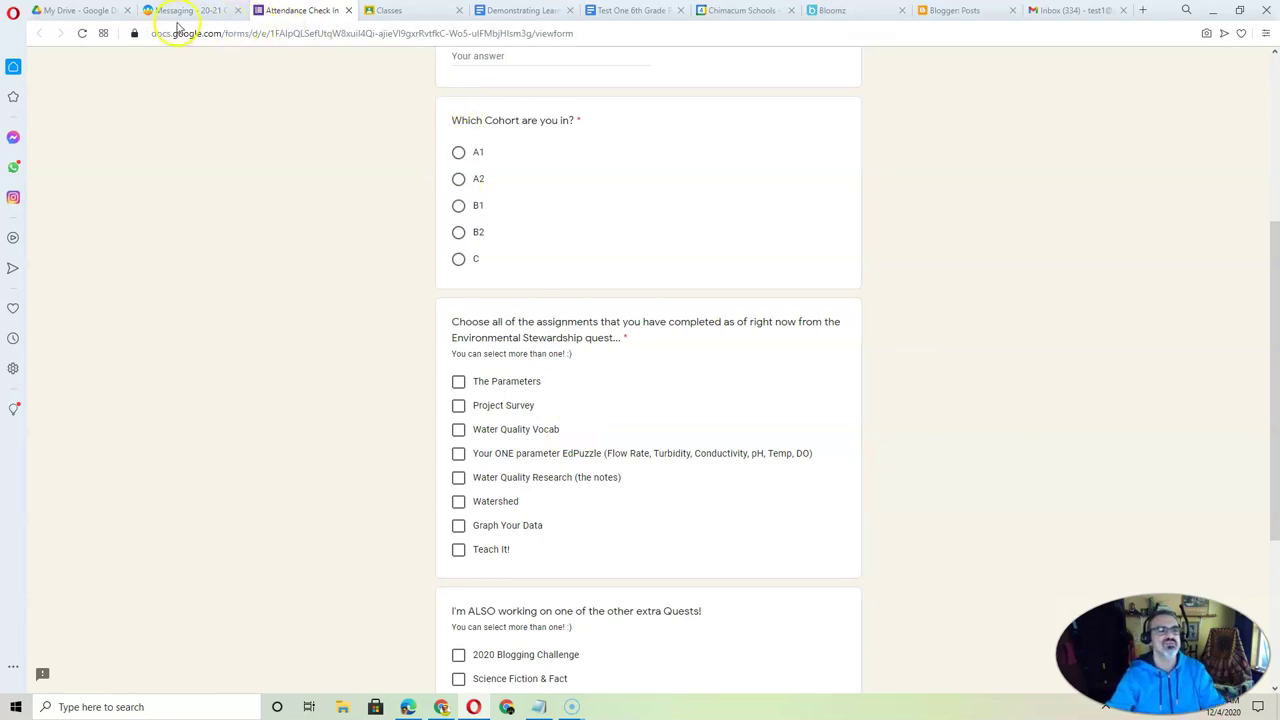
{"action": "left_click", "coordinate": [177, 17]}
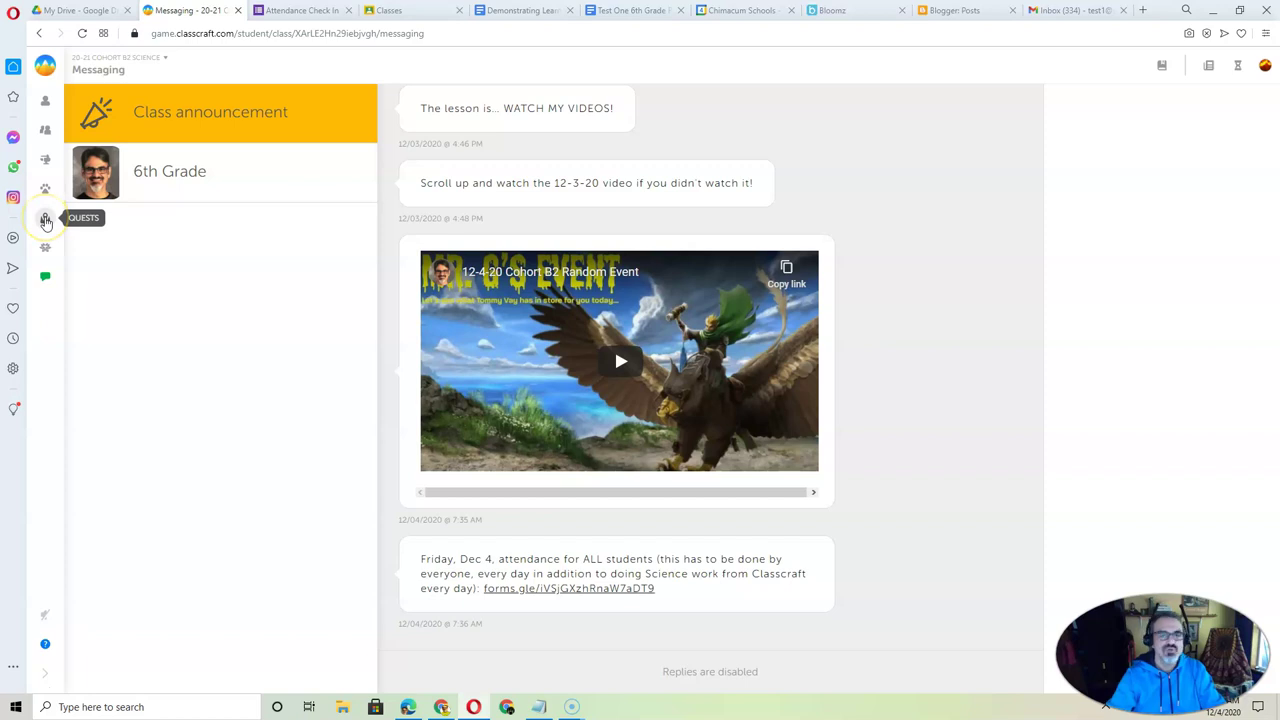
Show the quest map with The Starship Equinox, Zombie Apocalypse!, Planet Earth and Mojo's Lessons.
{"action": "left_click", "coordinate": [45, 220]}
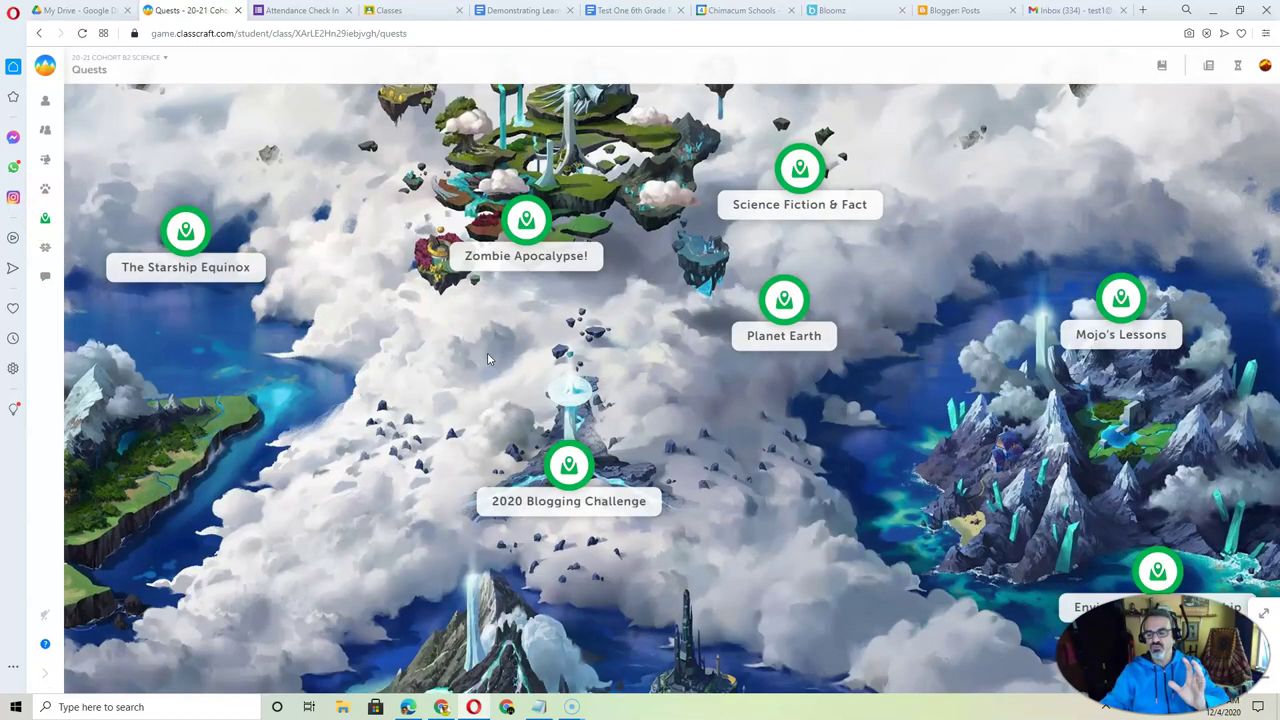
{"action": "left_click", "coordinate": [184, 245]}
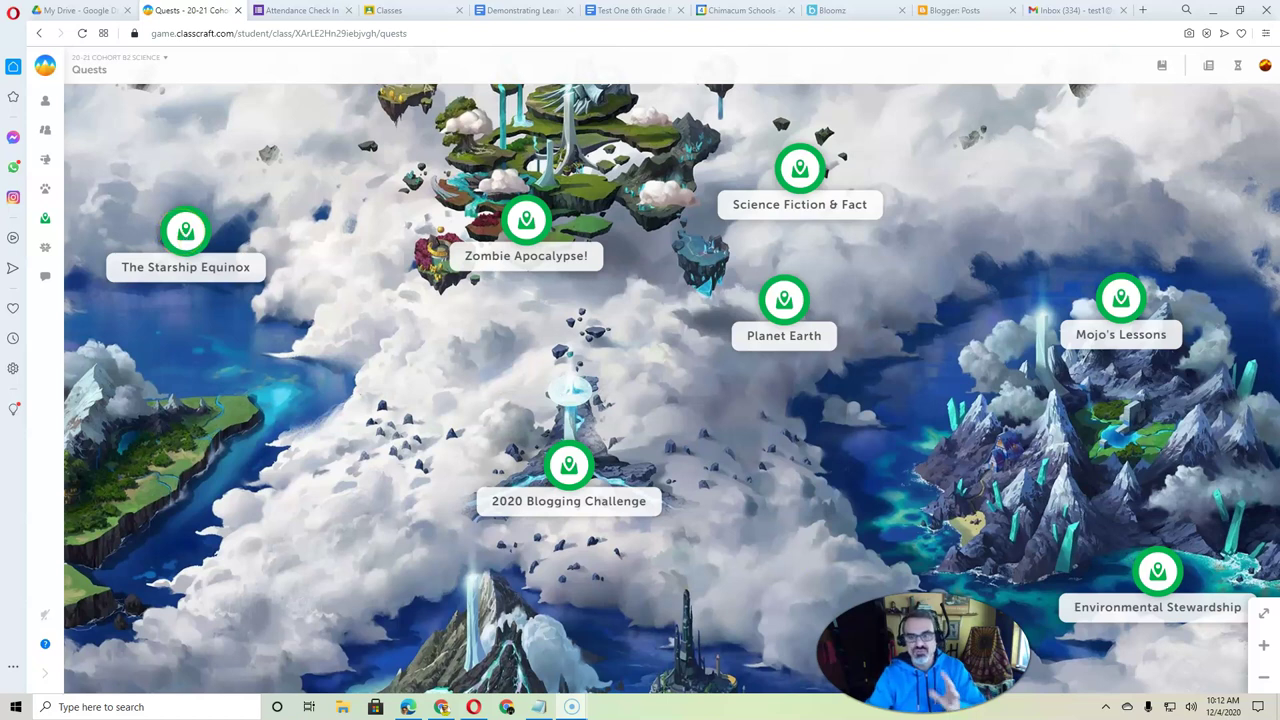
View the Environmental Stewardship quest's assignments, then return to the Attendance Check In form.
{"action": "left_click", "coordinate": [1157, 570]}
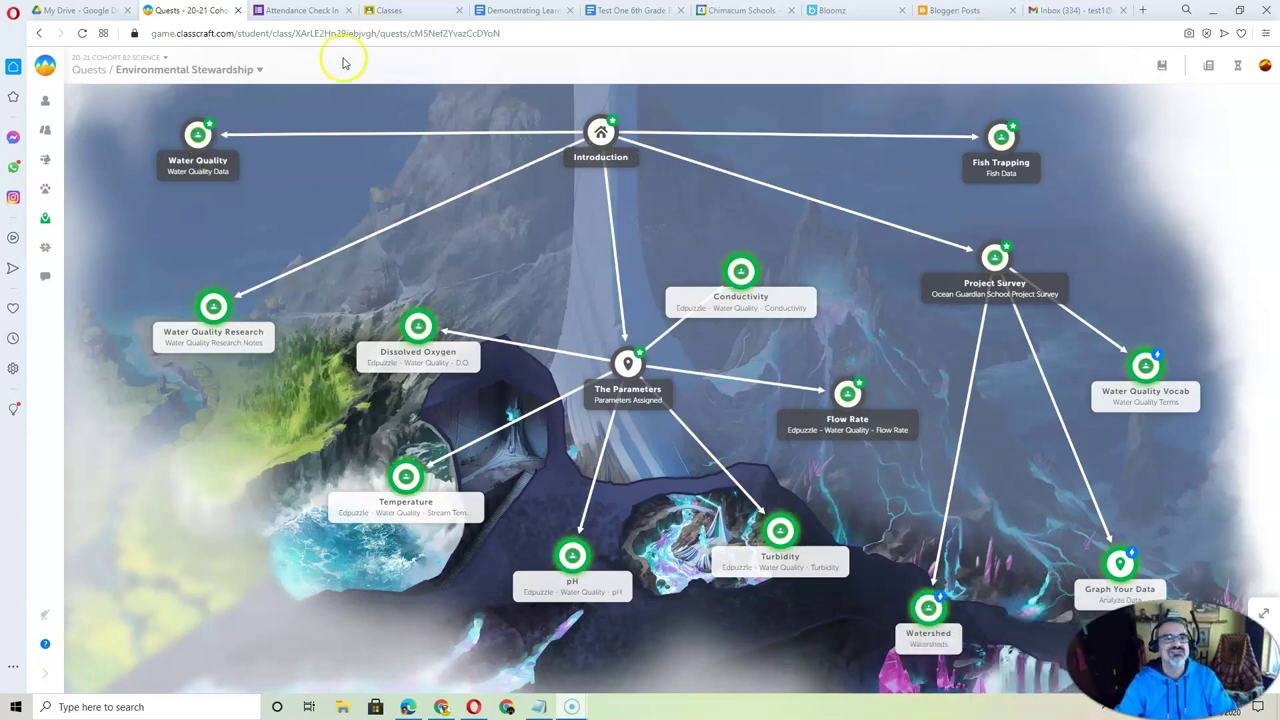
{"action": "left_click", "coordinate": [300, 10]}
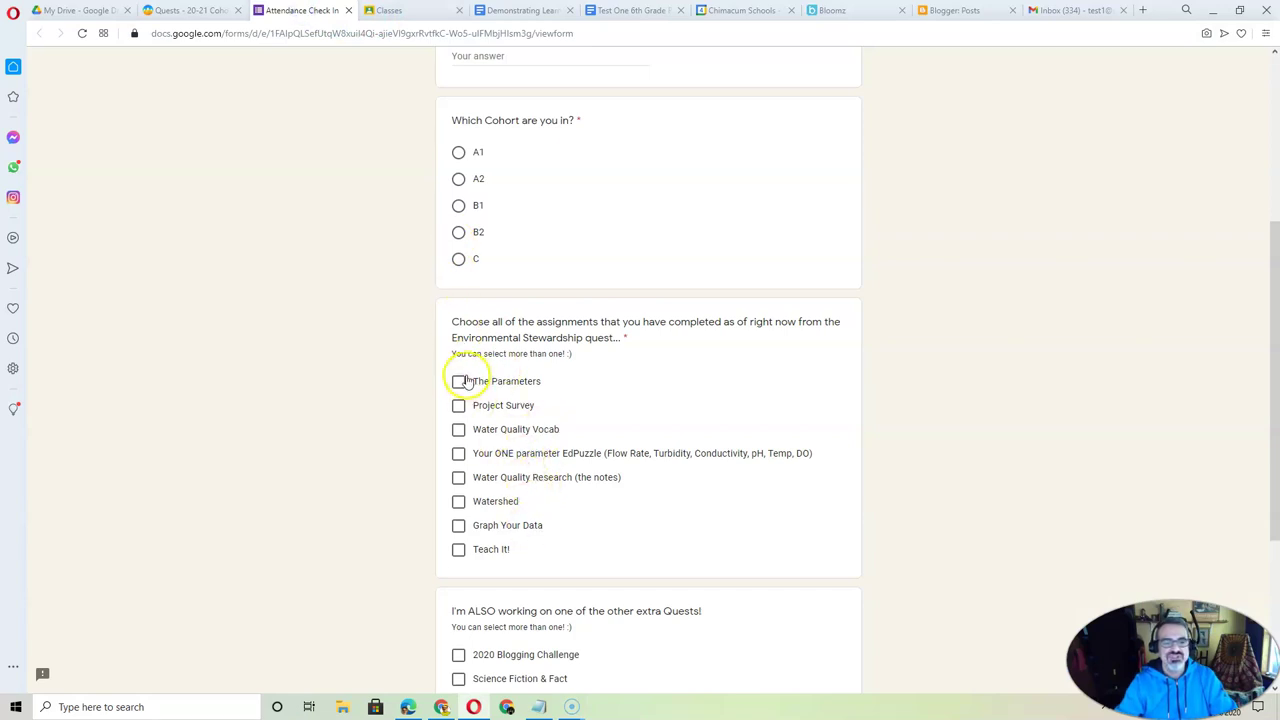
Answer cohort B2, tick The Parameters and 'No, I haven't started', then return to Quests.
{"action": "left_click", "coordinate": [458, 232]}
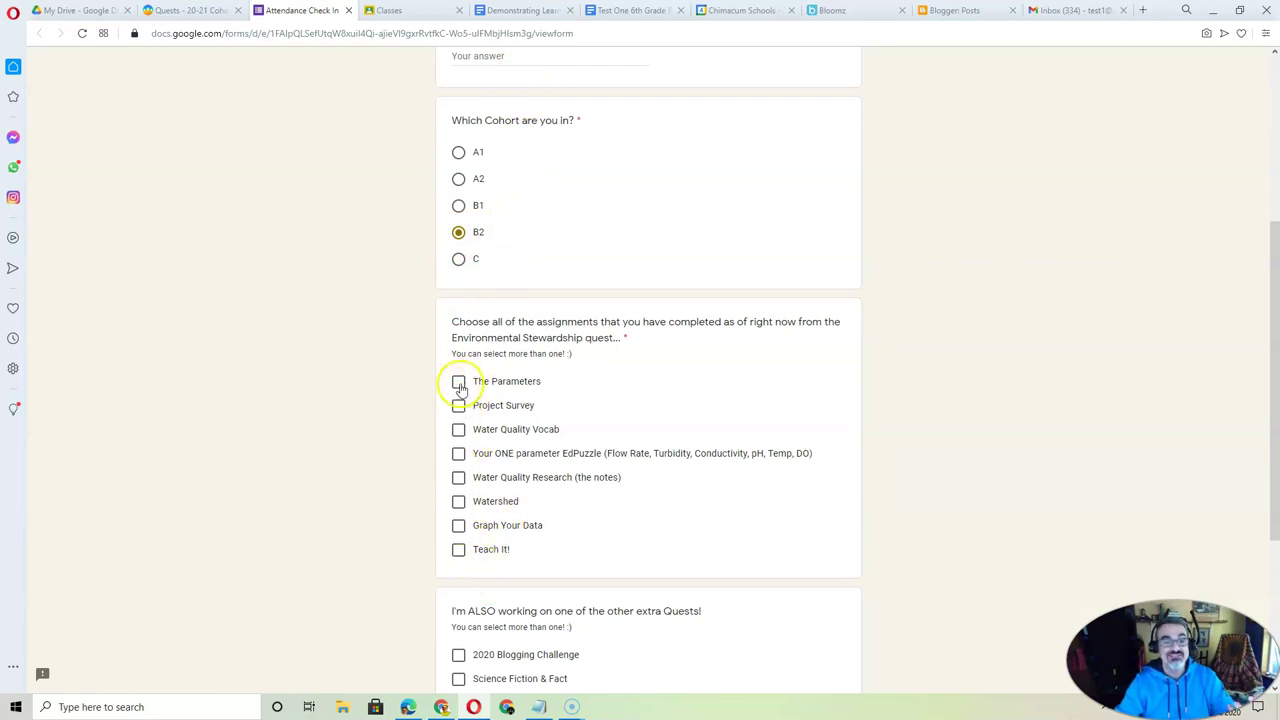
{"action": "left_click", "coordinate": [459, 383]}
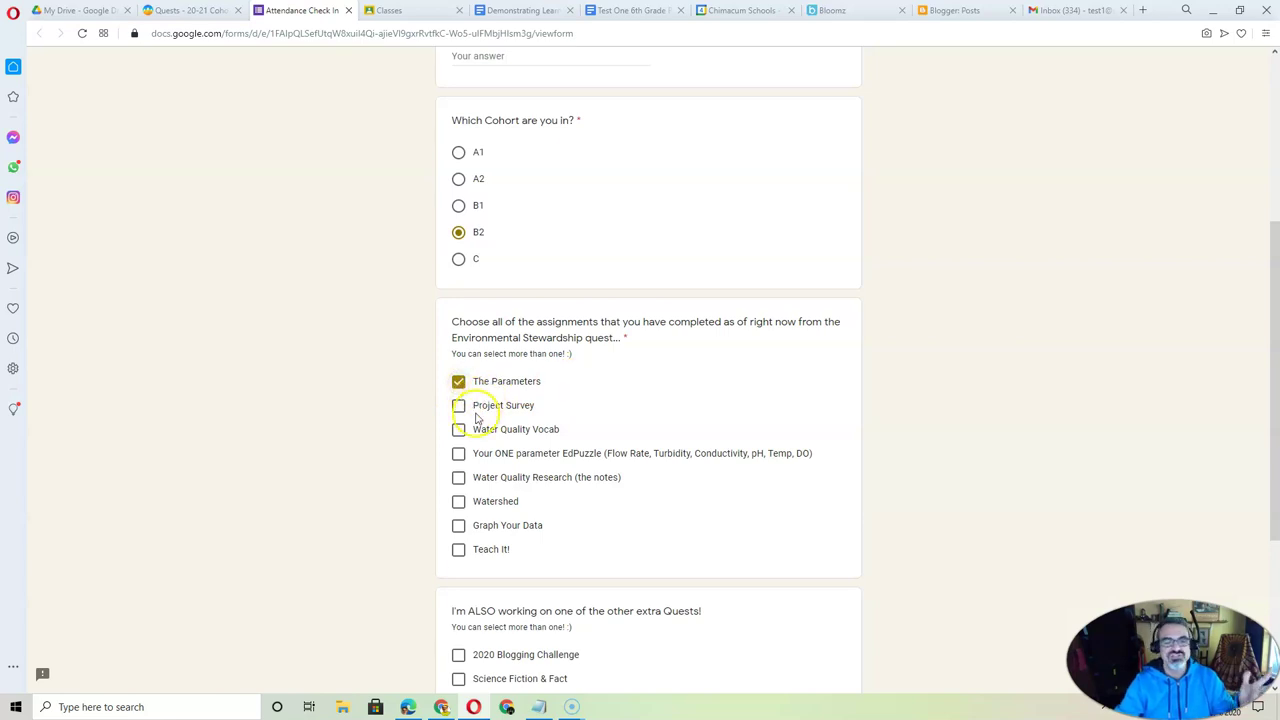
{"action": "scroll", "coordinate": [560, 445], "scroll_direction": "down", "scroll_amount": 2}
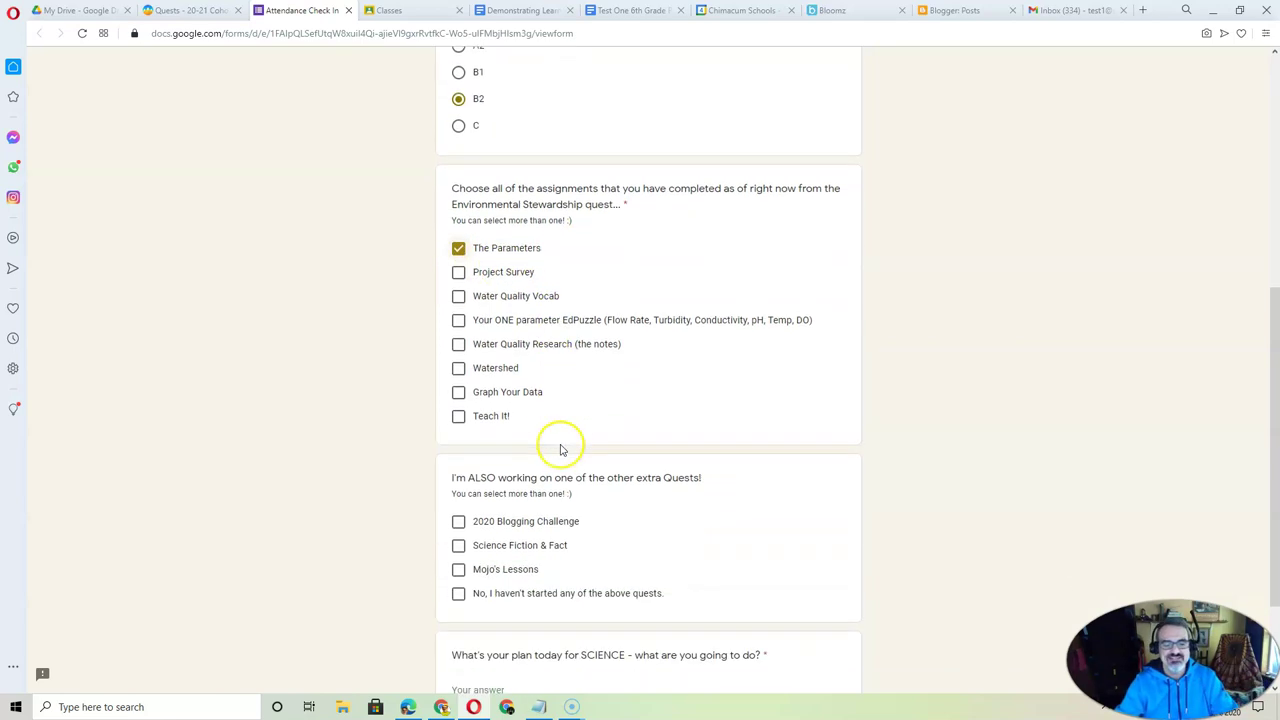
{"action": "left_click", "coordinate": [458, 527]}
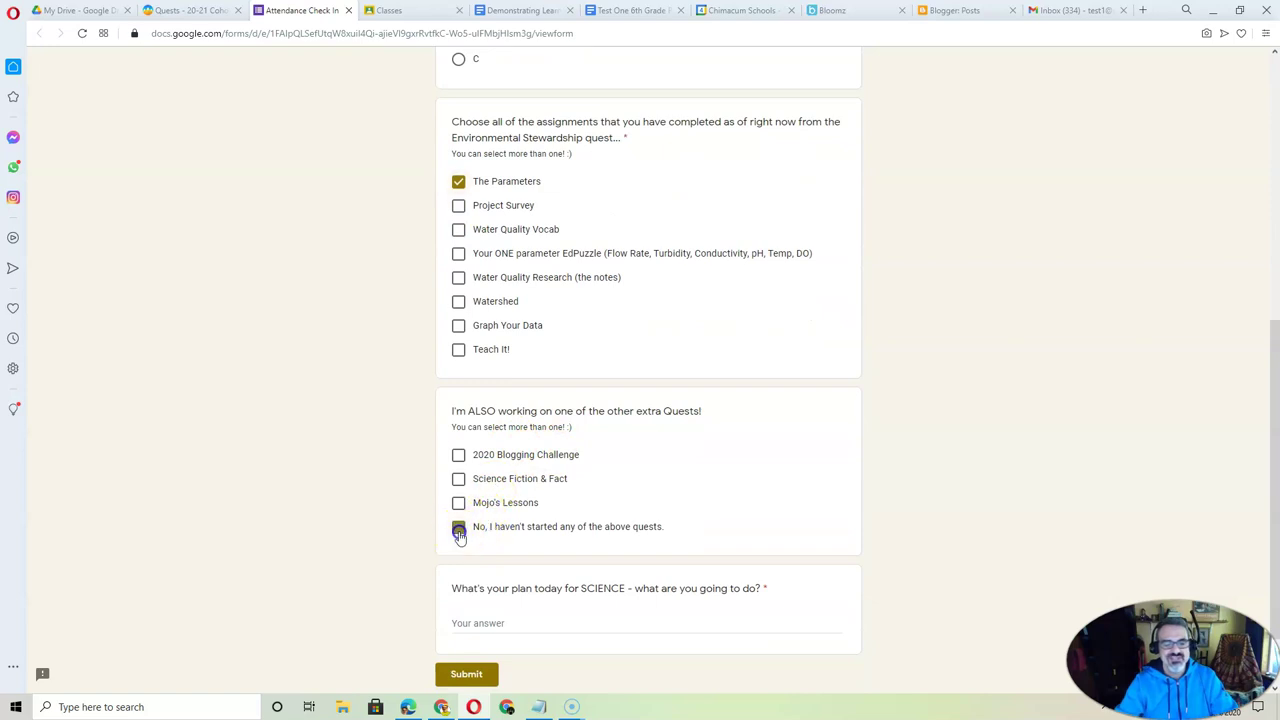
{"action": "left_click", "coordinate": [514, 620]}
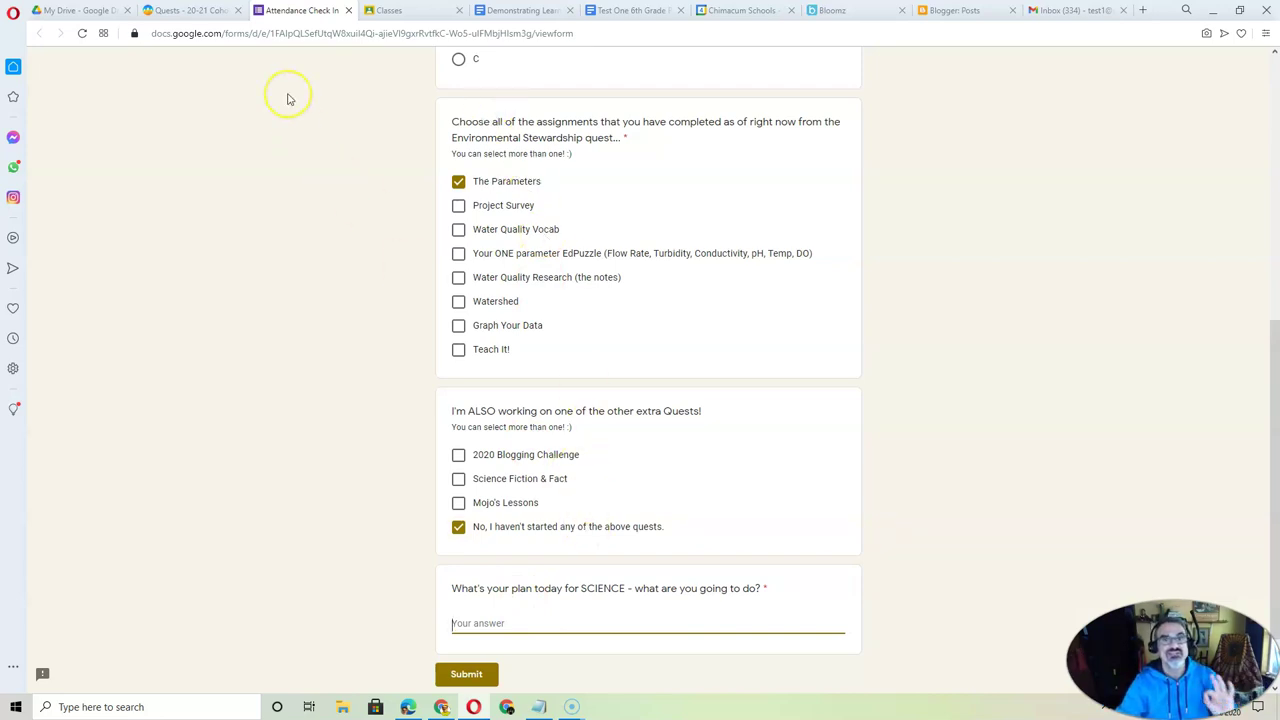
{"action": "left_click", "coordinate": [198, 11]}
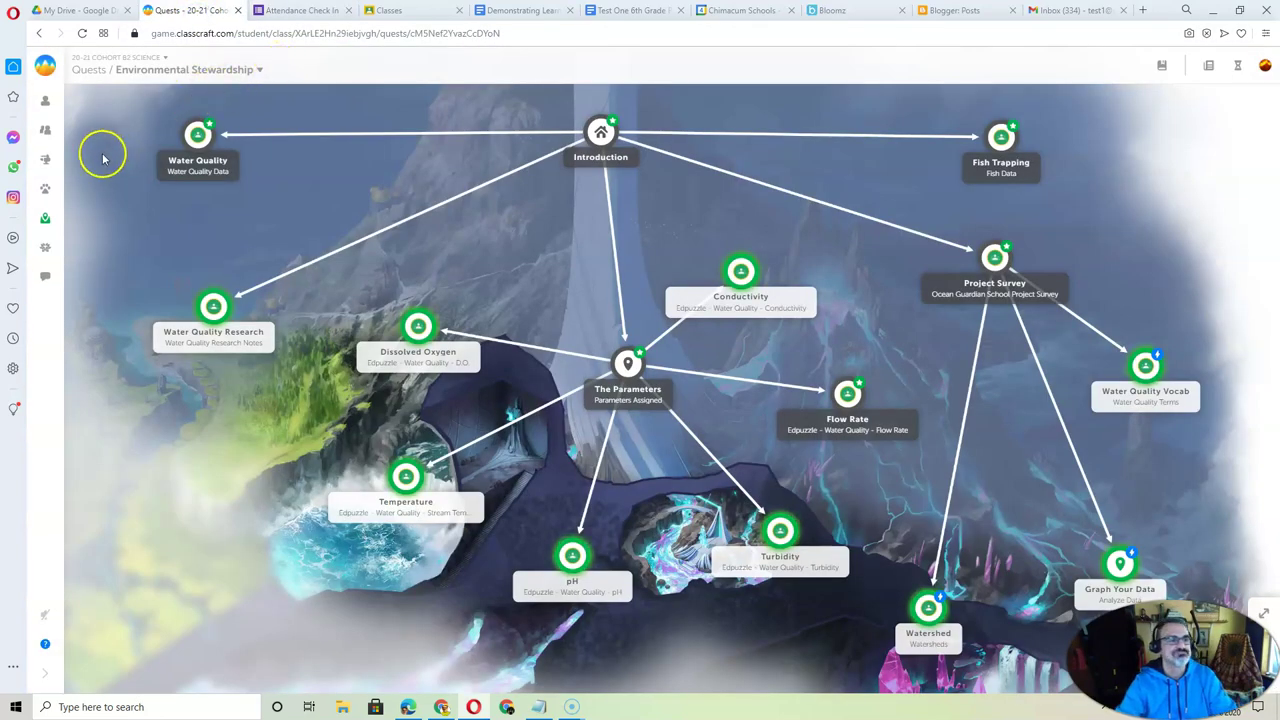
Show The Starship Equinox map with its Introduction, Personality Types and Start Your Blog! quests.
{"action": "left_click", "coordinate": [46, 216]}
{"action": "left_click", "coordinate": [150, 247]}
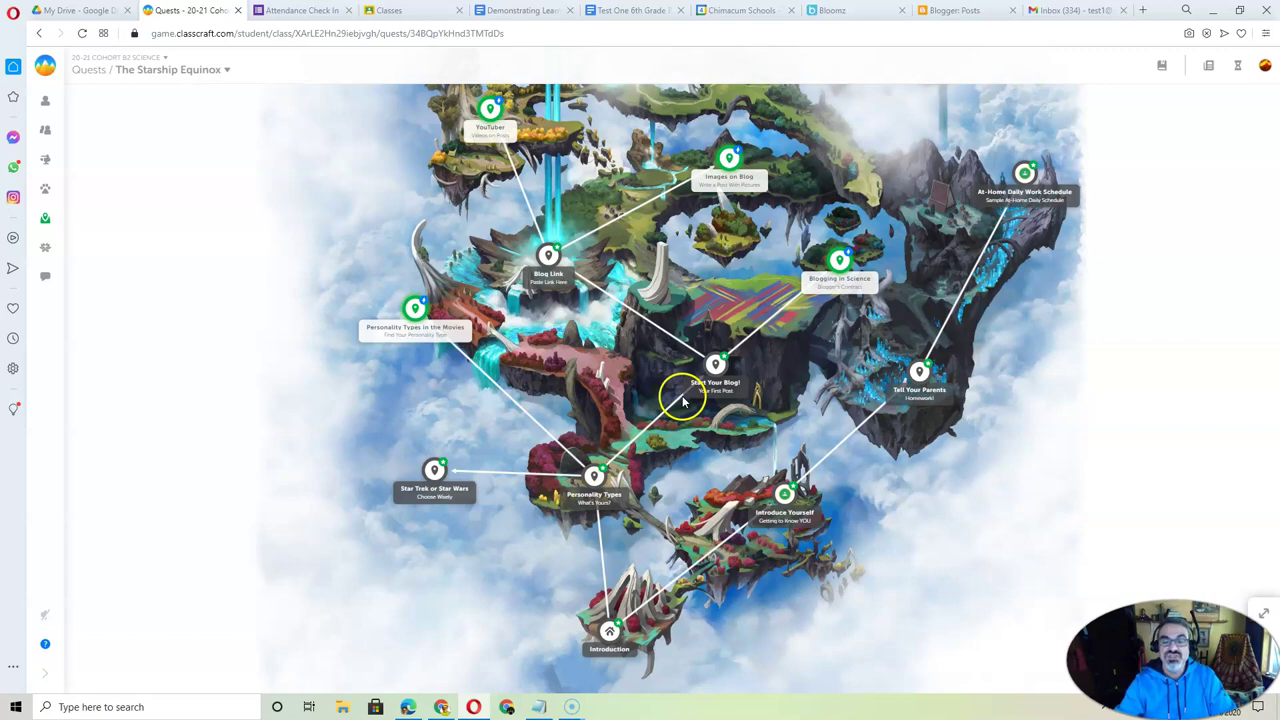
Zoom and pan the Starship Equinox map around YouTuber, Images on Blog and Blogging in Science.
{"action": "scroll", "coordinate": [745, 388], "scroll_direction": "up", "scroll_amount": 2}
{"action": "scroll", "coordinate": [748, 390], "scroll_direction": "up", "scroll_amount": 3}
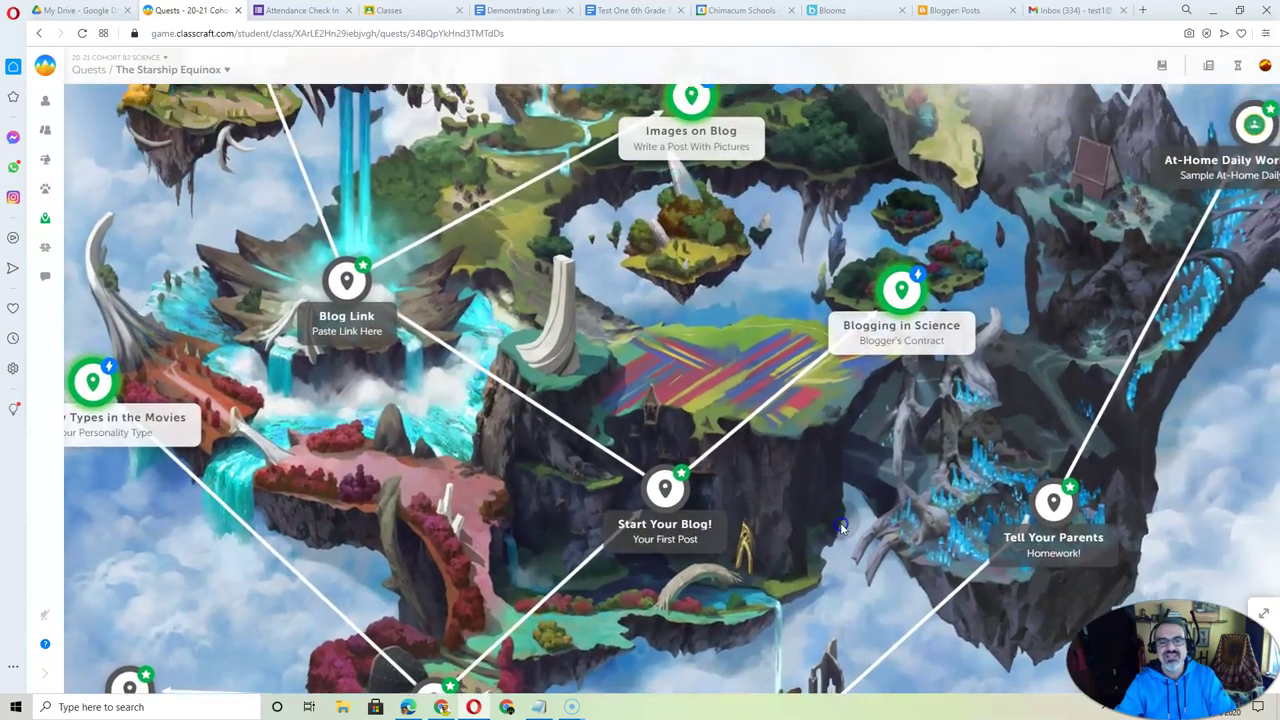
{"action": "left_click_drag", "start_coordinate": [841, 528], "coordinate": [841, 620]}
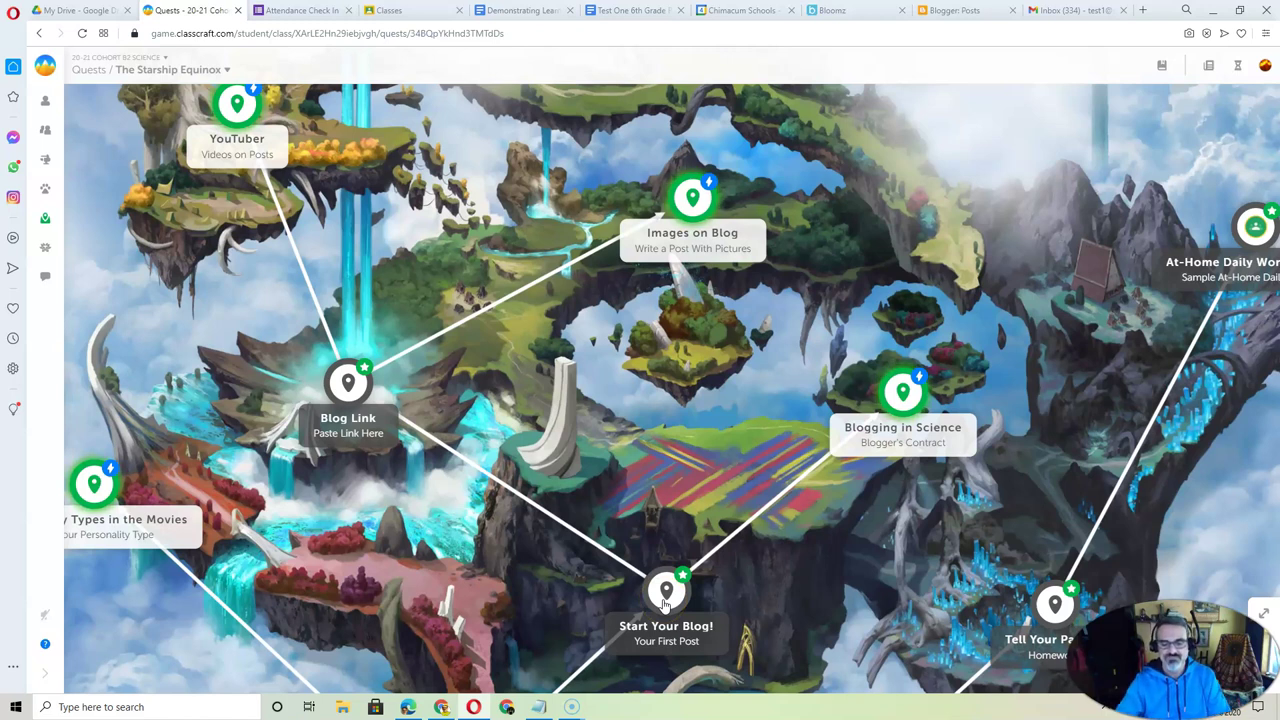
{"action": "left_click", "coordinate": [310, 372]}
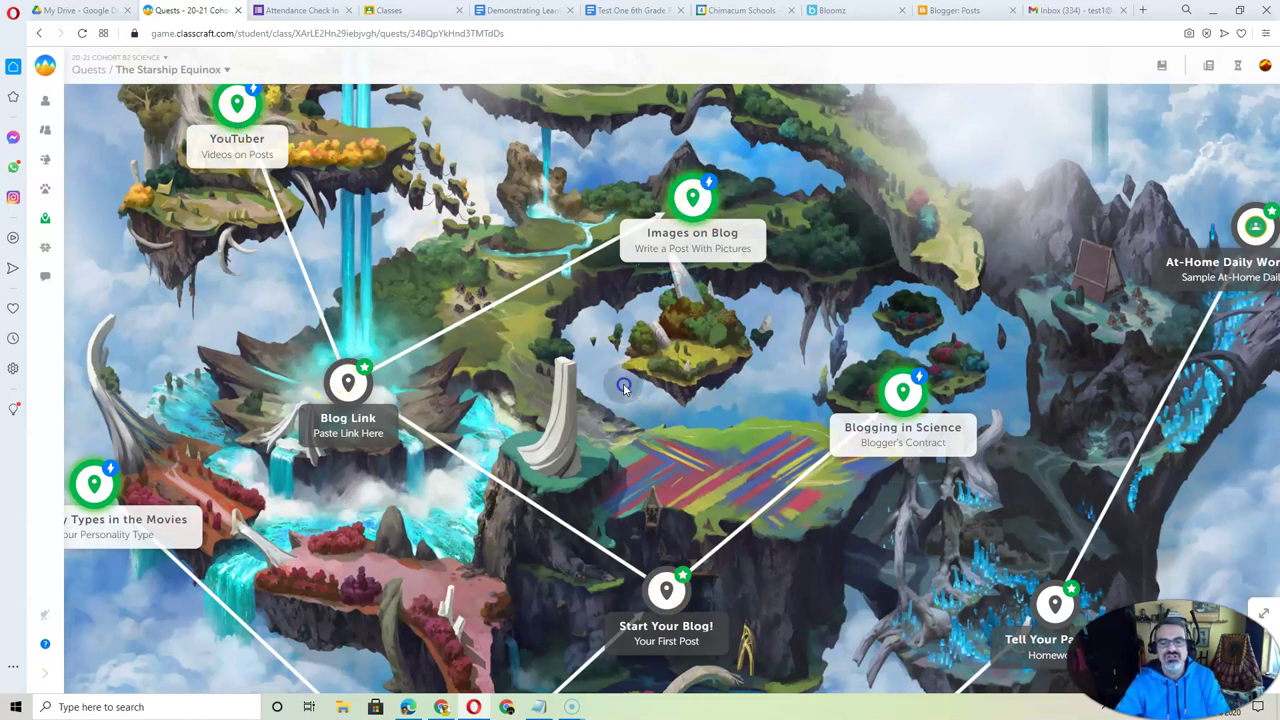
{"action": "left_click_drag", "start_coordinate": [623, 383], "coordinate": [669, 456]}
{"action": "left_click", "coordinate": [448, 75]}
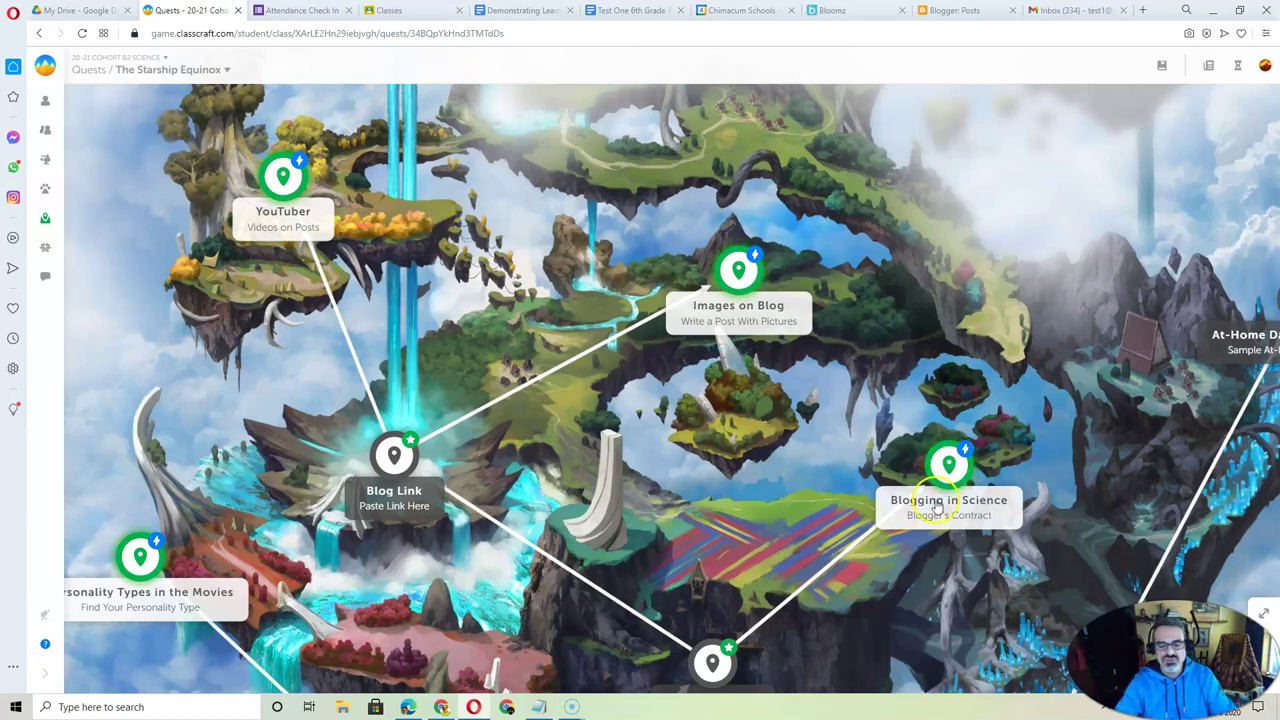
{"action": "mouse_move", "coordinate": [820, 630]}
{"action": "left_mouse_down"}
{"action": "mouse_move", "coordinate": [716, 665]}
{"action": "mouse_move", "coordinate": [573, 572]}
{"action": "left_mouse_up"}
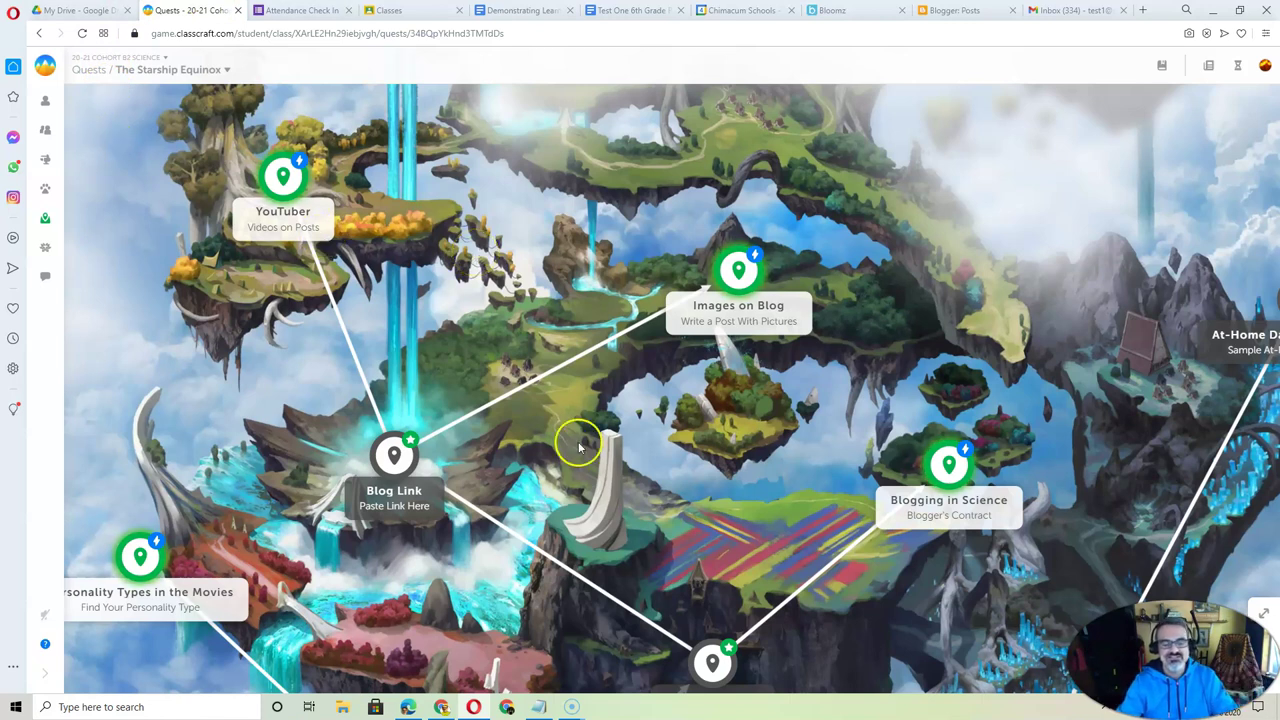
{"action": "scroll", "coordinate": [585, 442], "scroll_direction": "down", "scroll_amount": 1}
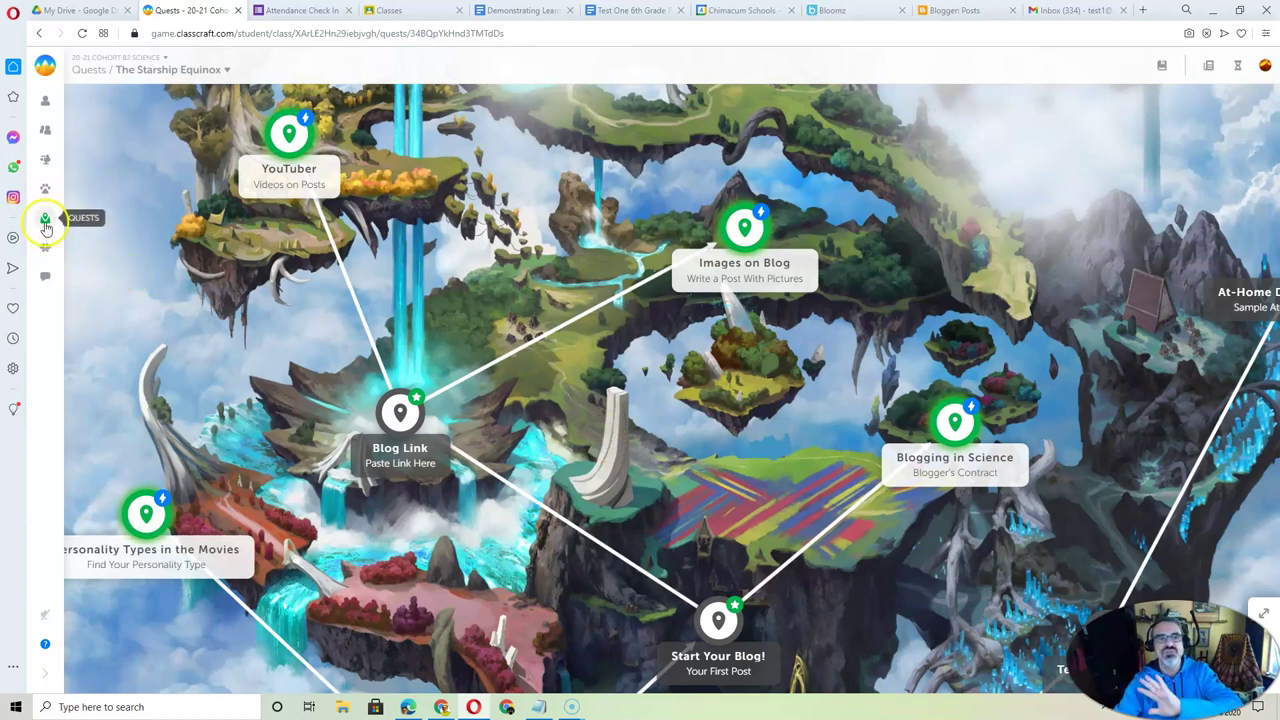
Show the full Quests map listing 2020 Blogging Challenge, Planet Earth and Environmental Stewardship.
{"action": "left_click", "coordinate": [45, 222]}
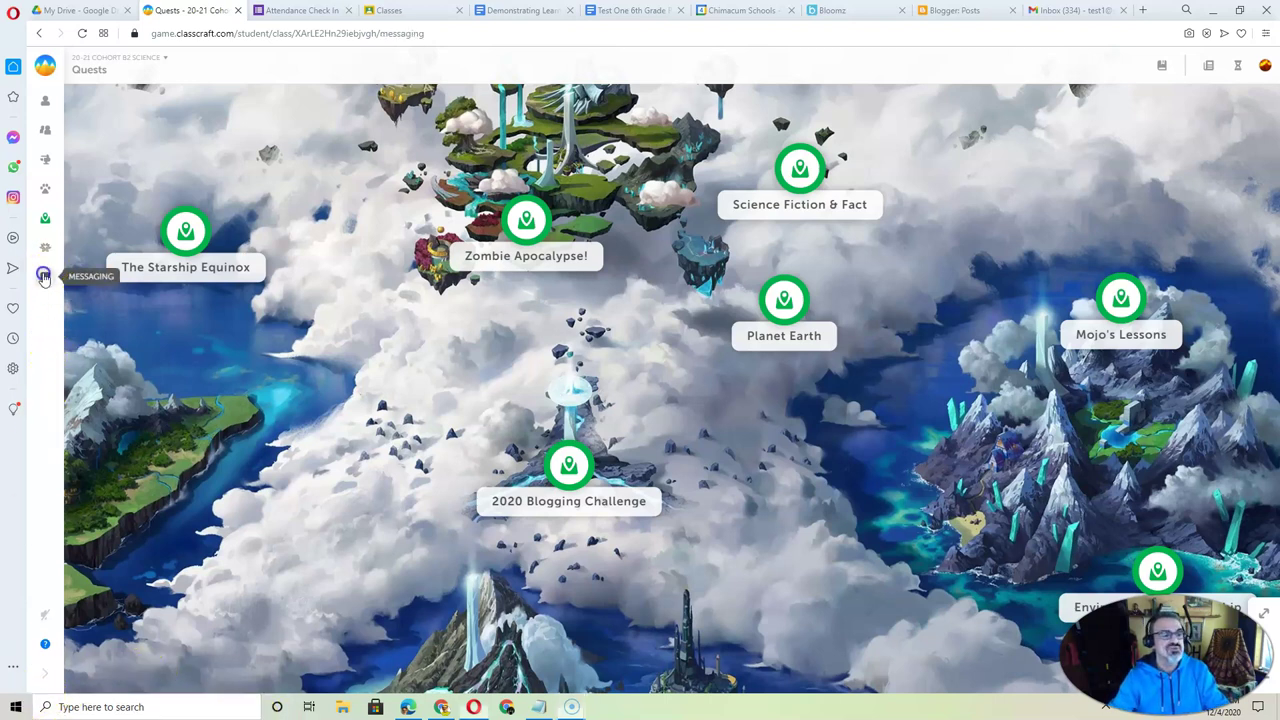
Send a 6th Grade chat message saying these messages go to the teacher.
{"action": "left_click", "coordinate": [45, 276]}
{"action": "left_click", "coordinate": [209, 186]}
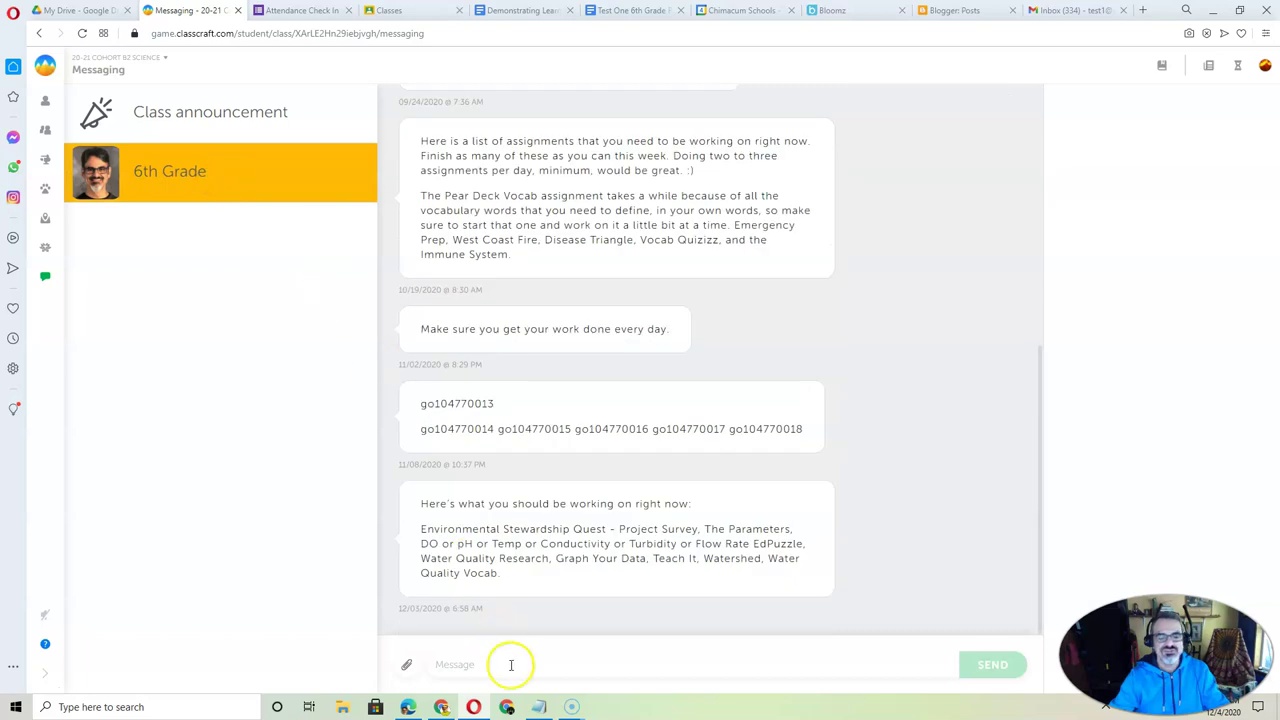
{"action": "type", "text": "These messages go to Mr."}
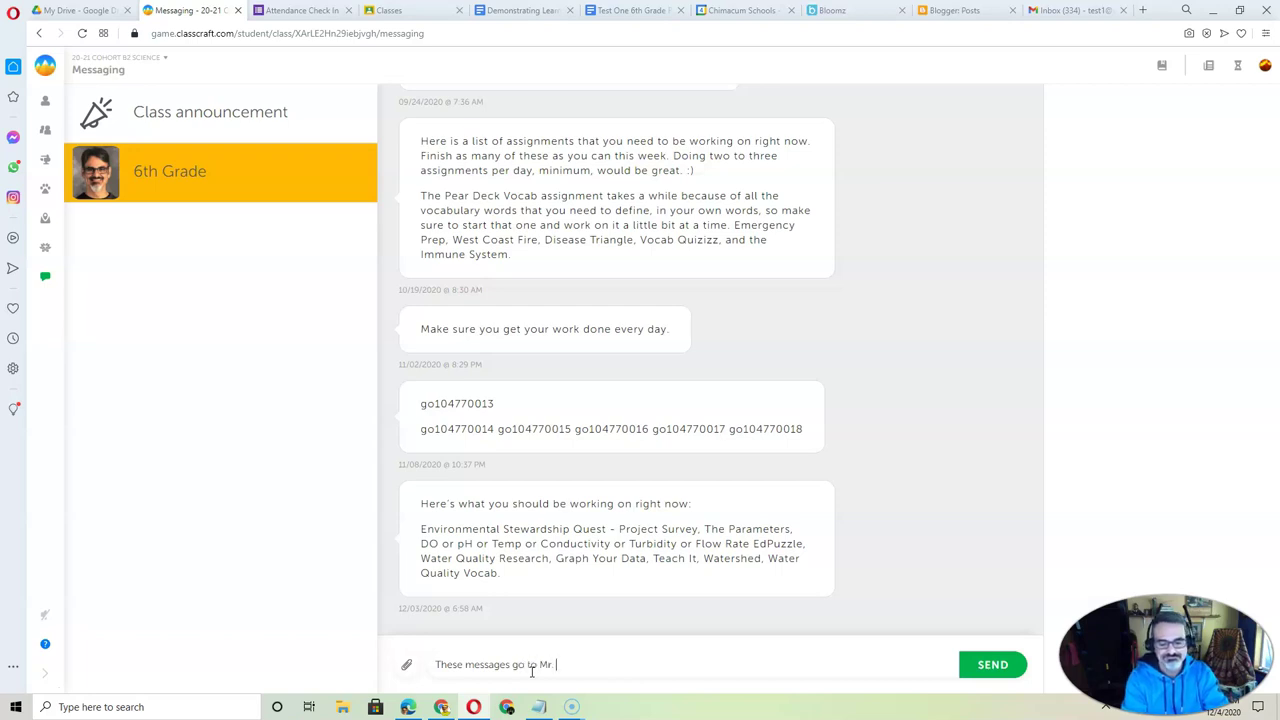
{"action": "type", "text": "G"}
{"action": "key", "text": "Return"}
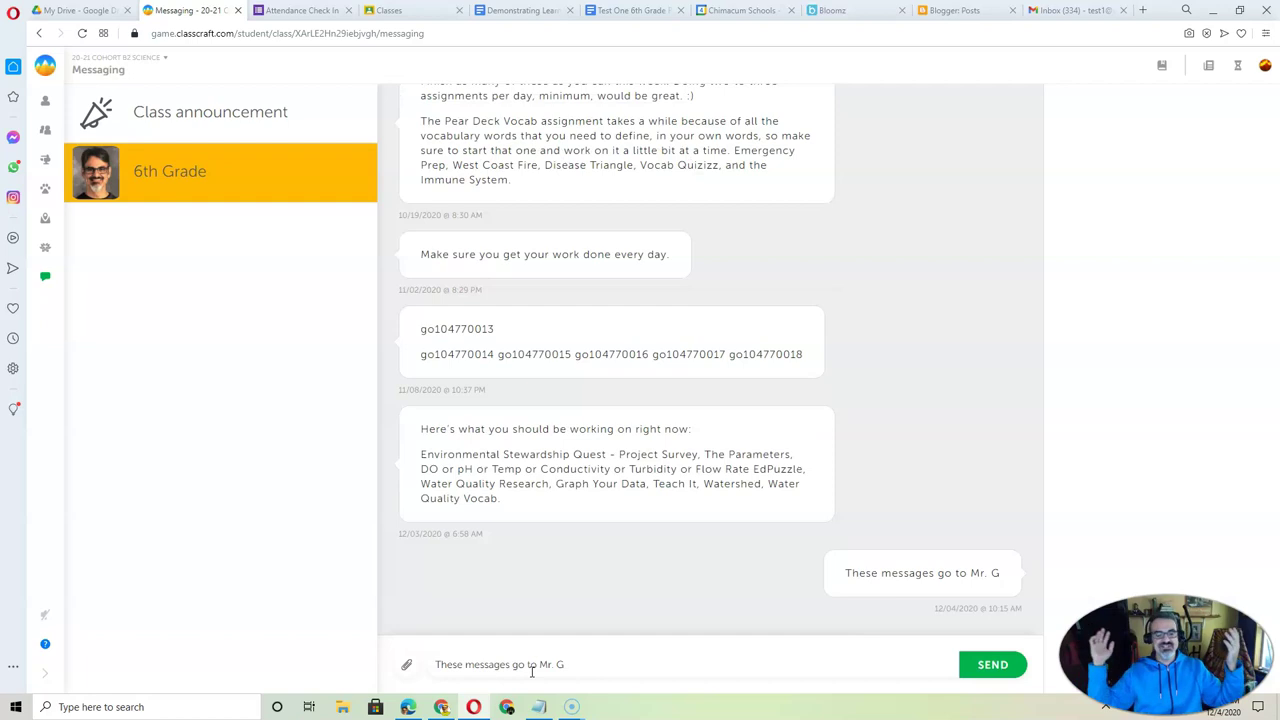